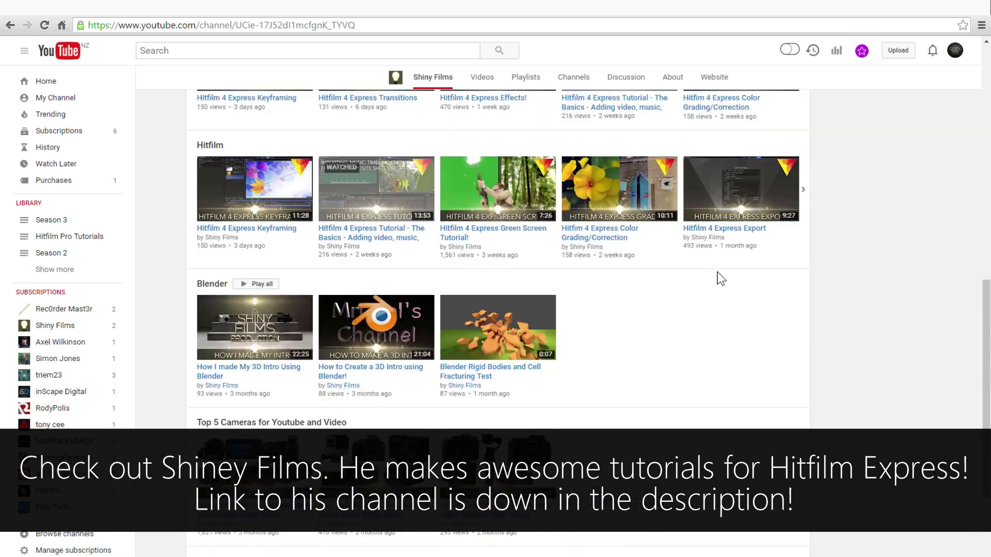
pyautogui.scroll(4, 716, 269)
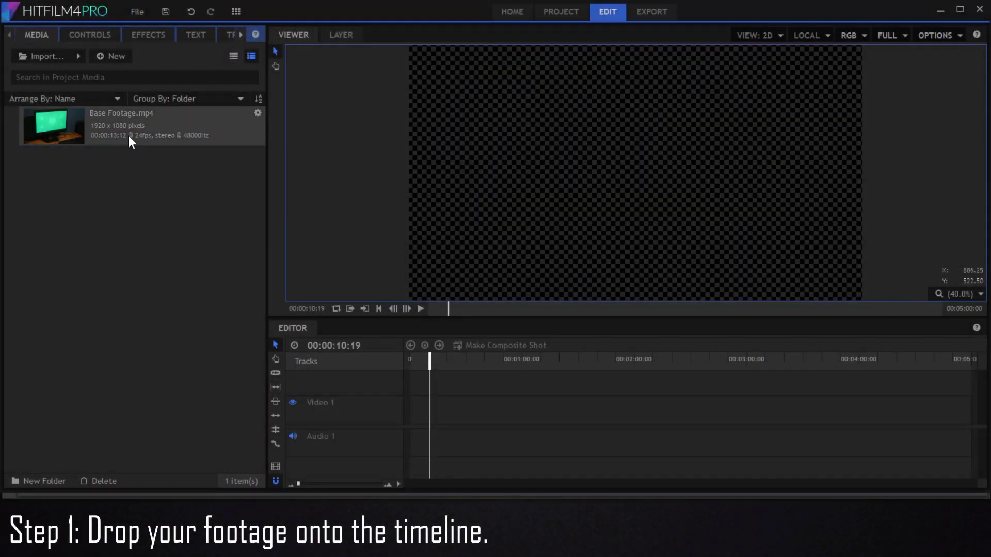
# - Place Base Footage.mp4 at the start of the editor timeline and open it in mocha HitFilm as a 24 fps project covering frames 0 to 323
pyautogui.moveTo(364, 326); pyautogui.dragTo(419, 412)
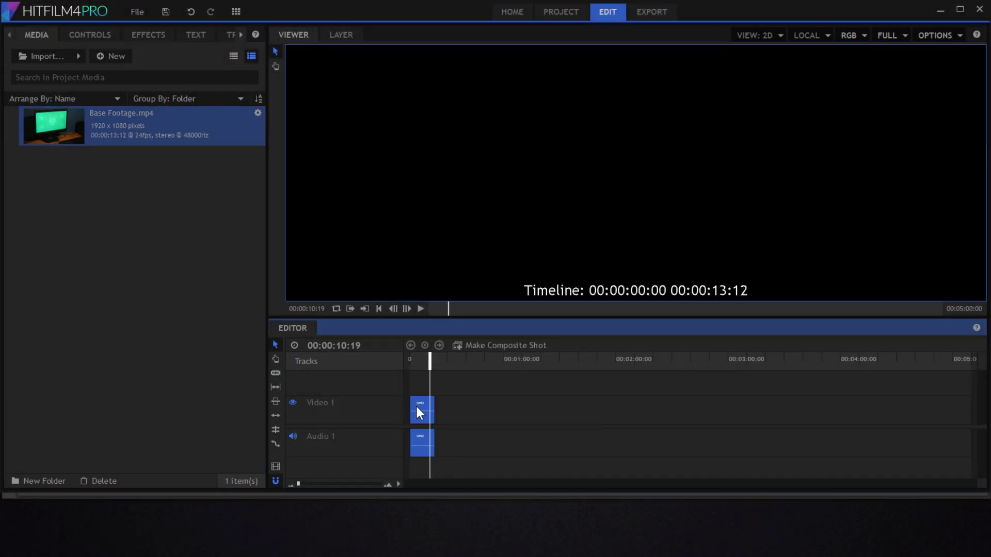
pyautogui.rightClick(420, 412)
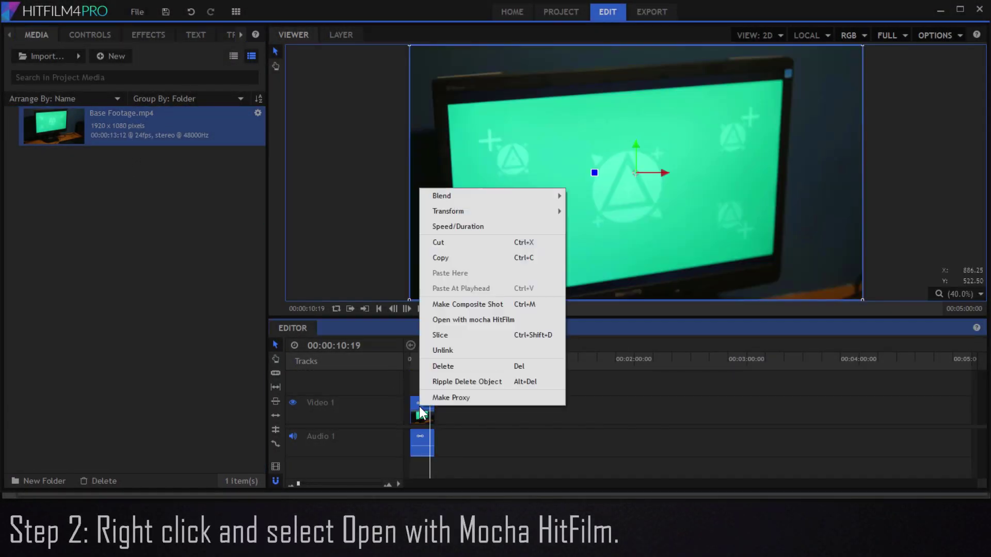
pyautogui.click(468, 320)
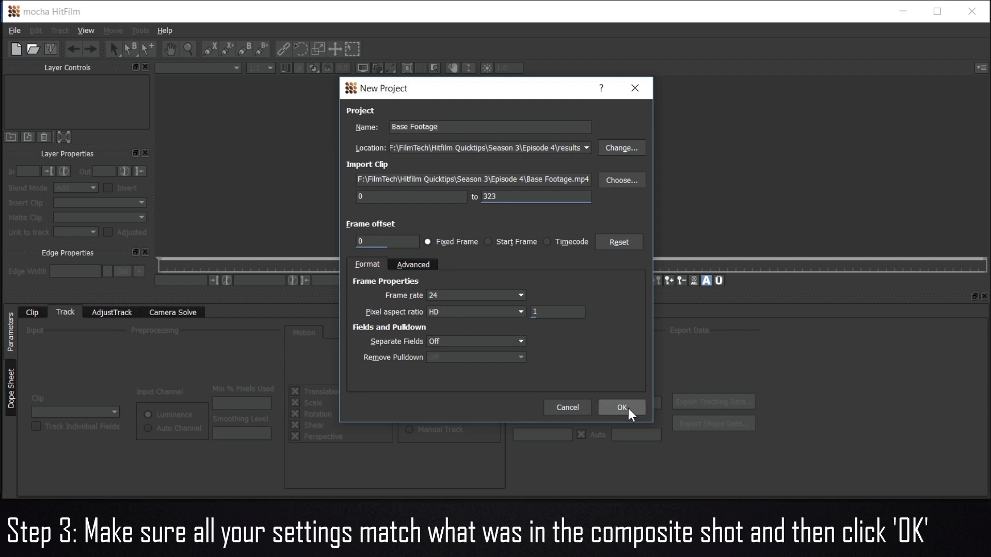
pyautogui.click(626, 408)
pyautogui.click(500, 272)
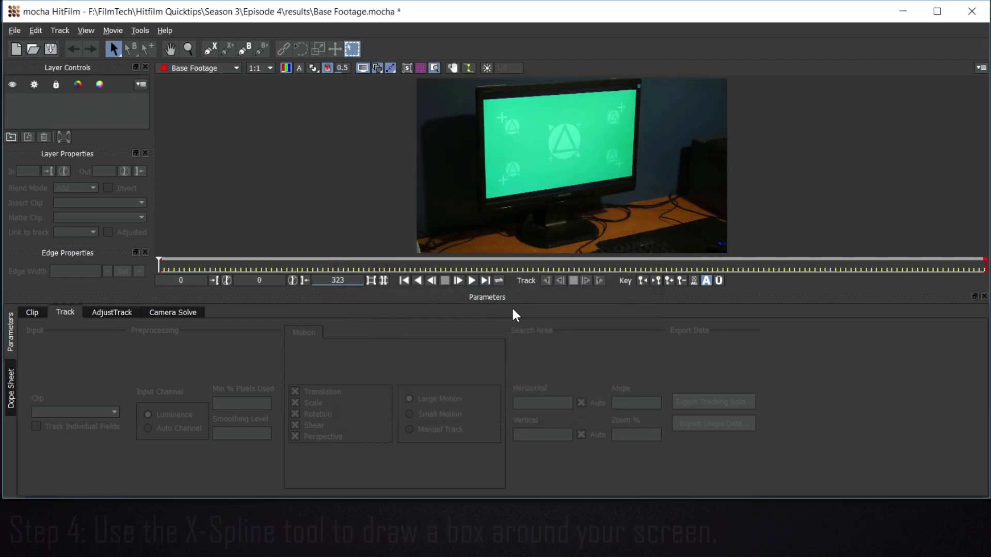
# - Draw a four-point X-Spline around the monitor's outer frame and flatten all of its corners
pyautogui.click(211, 50)
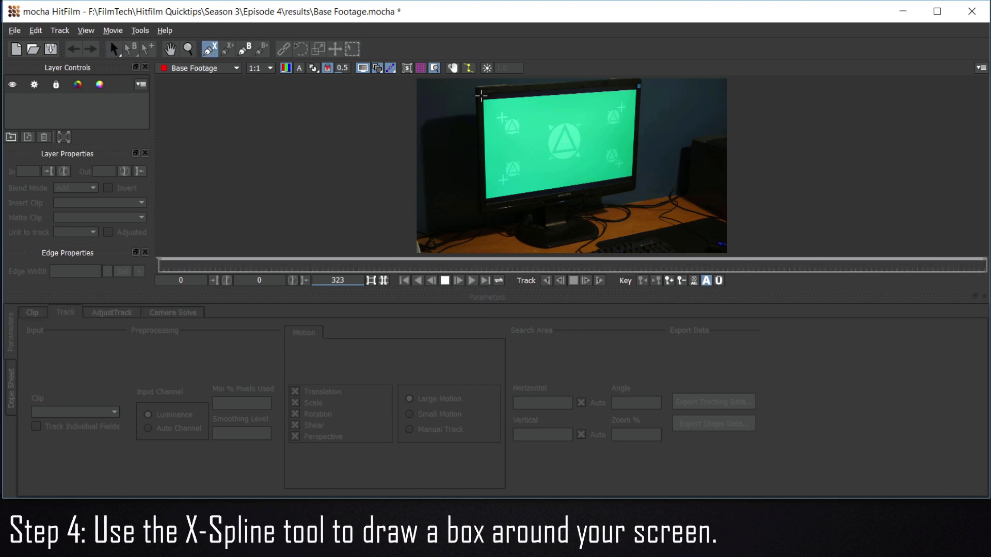
pyautogui.click(480, 90)
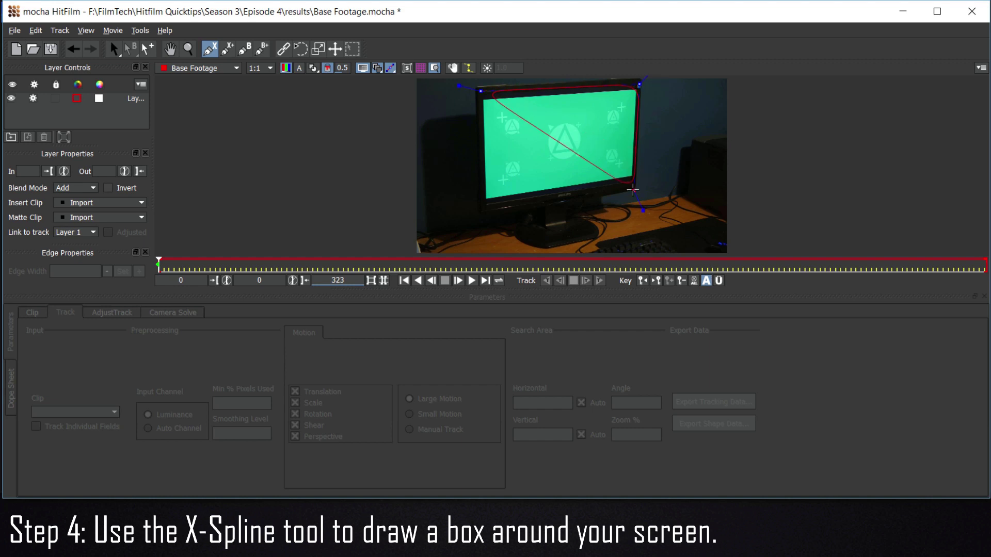
pyautogui.click(480, 209)
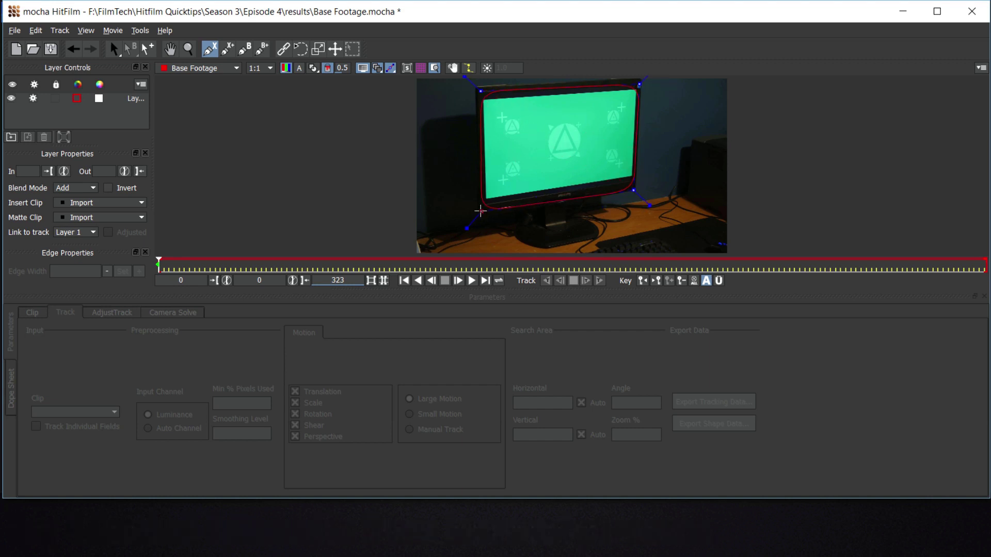
pyautogui.rightClick(481, 210)
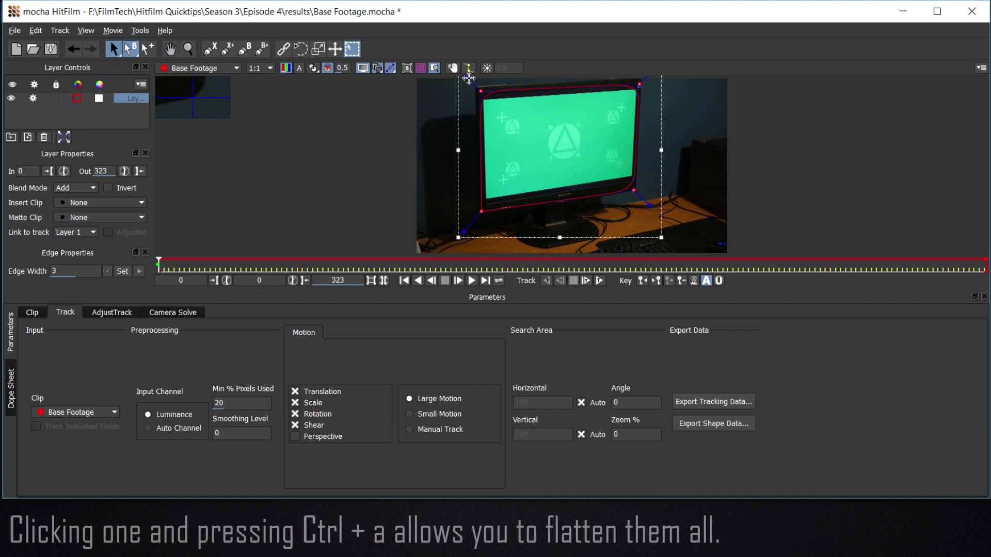
pyautogui.hotkey('ctrl', 'a')
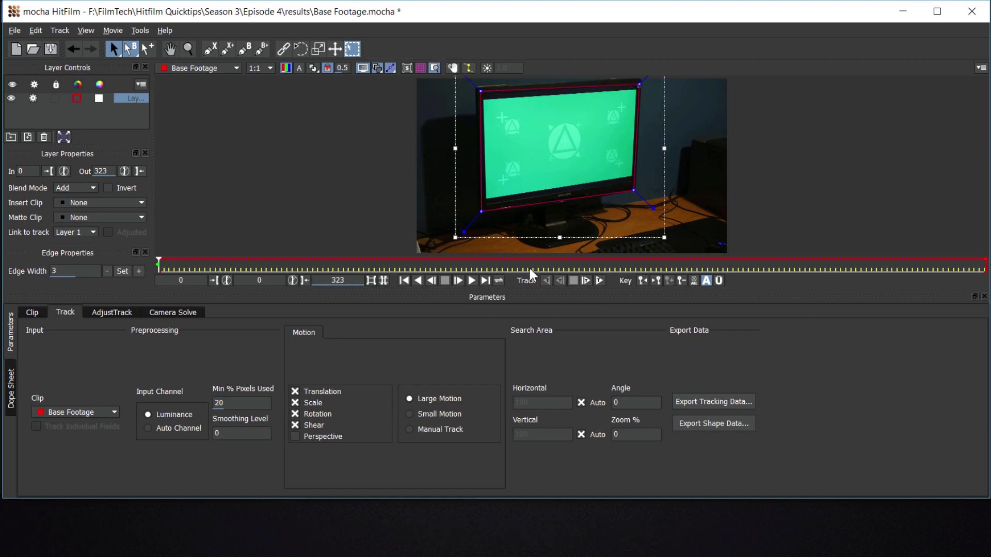
# - Track the spline forward through the whole clip with Perspective motion enabled and Min % Pixels Used set to 90
pyautogui.click(308, 438)
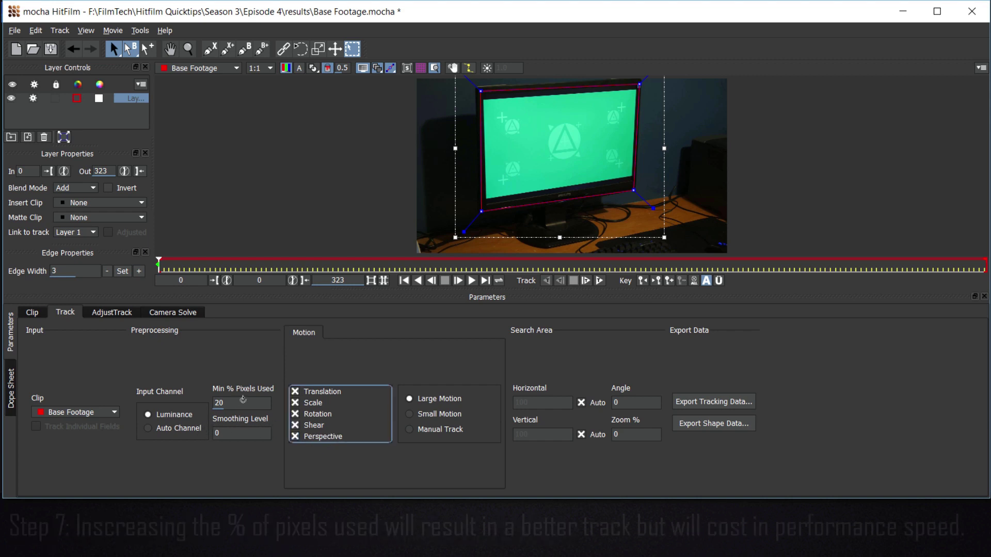
pyautogui.click(241, 401)
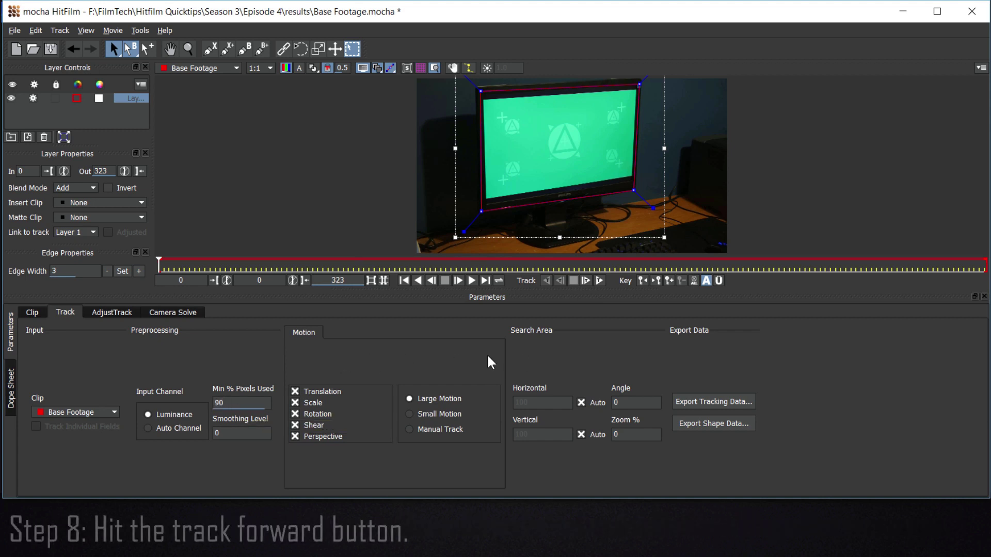
pyautogui.click(600, 280)
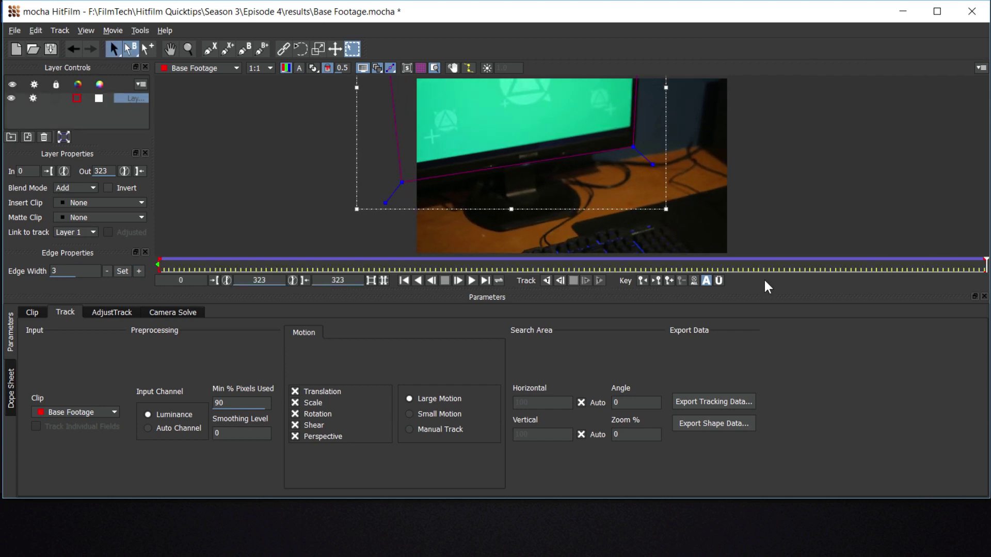
pyautogui.moveTo(984, 265); pyautogui.dragTo(766, 265)
pyautogui.click(157, 264)
pyautogui.moveTo(161, 263); pyautogui.dragTo(983, 272)
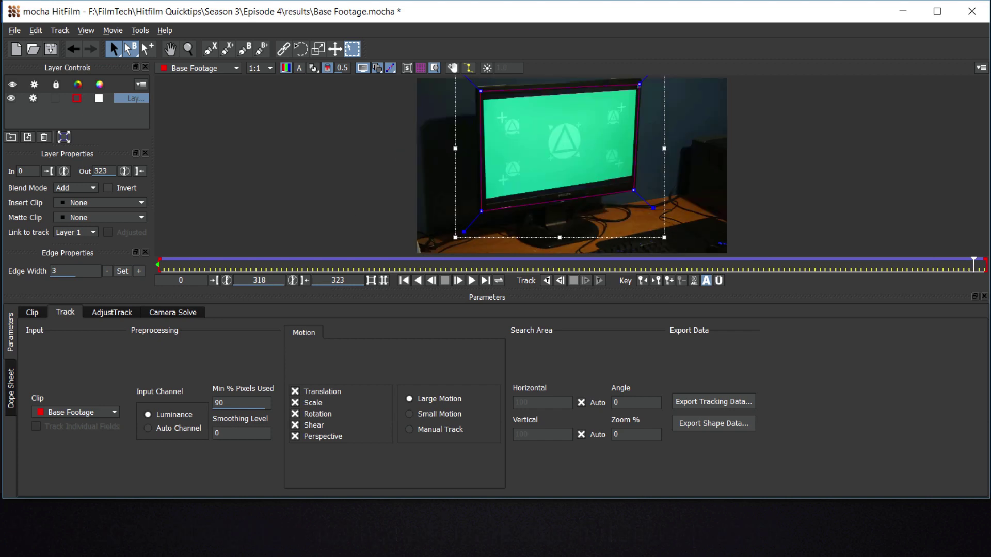
# - Show the planar surface at the first frame and align its four corners with the corners of the green screen
pyautogui.click(407, 67)
pyautogui.moveTo(500, 100); pyautogui.dragTo(481, 98)
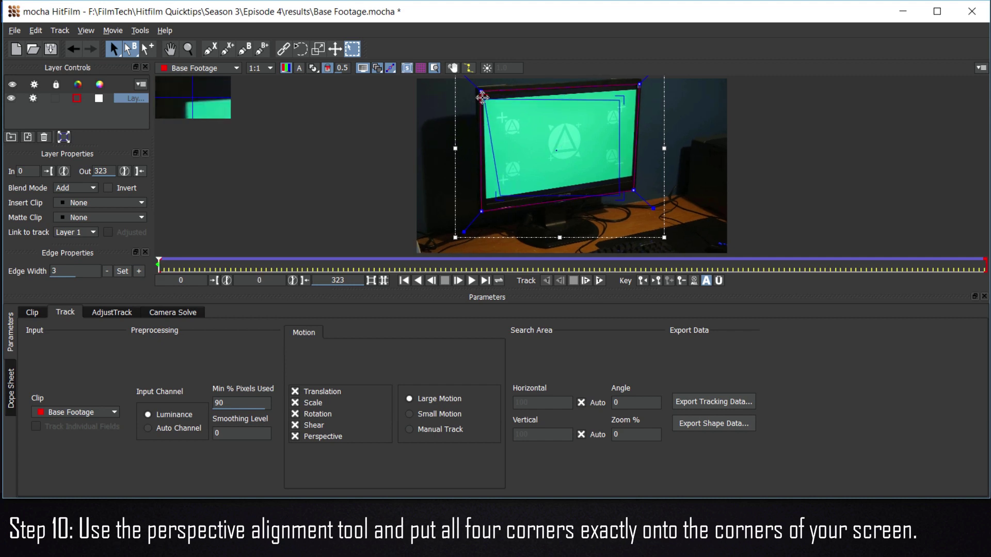
pyautogui.moveTo(621, 98); pyautogui.dragTo(636, 89)
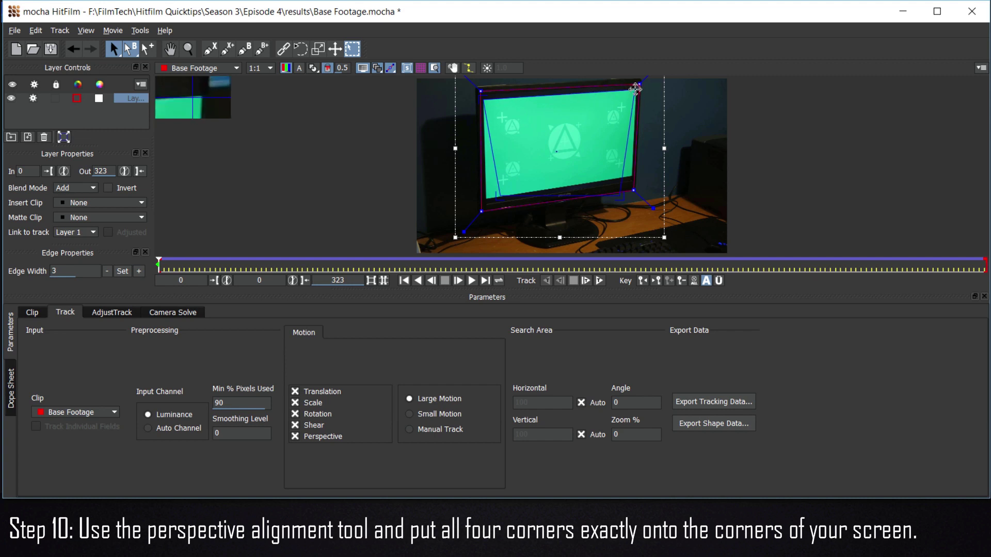
pyautogui.moveTo(635, 89); pyautogui.dragTo(636, 89)
pyautogui.moveTo(623, 178); pyautogui.dragTo(633, 182)
pyautogui.moveTo(495, 197); pyautogui.dragTo(487, 198)
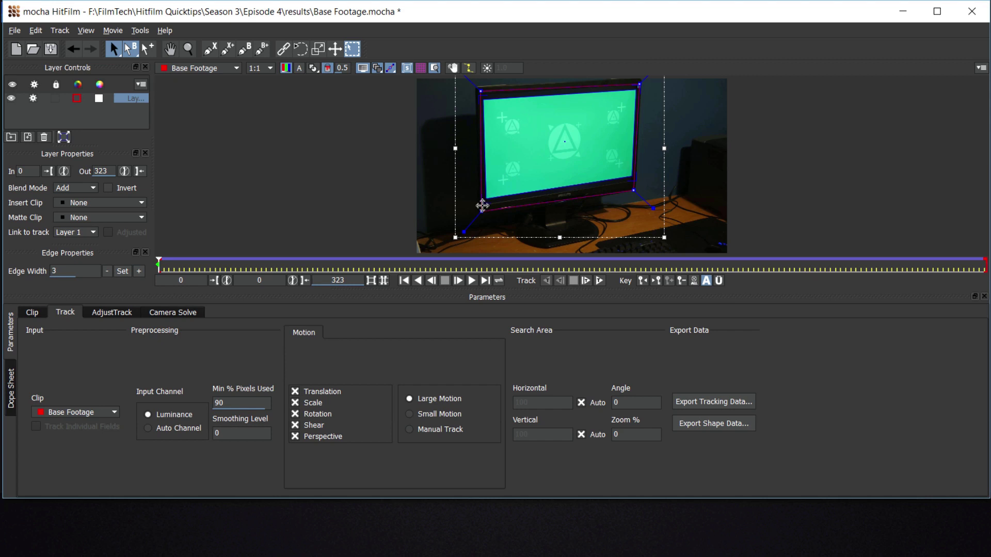
# - Overlay the planar grid and scrub through the clip to check how well the track follows the monitor
pyautogui.click(421, 67)
pyautogui.moveTo(157, 267); pyautogui.dragTo(382, 273)
pyautogui.moveTo(187, 268); pyautogui.dragTo(147, 262)
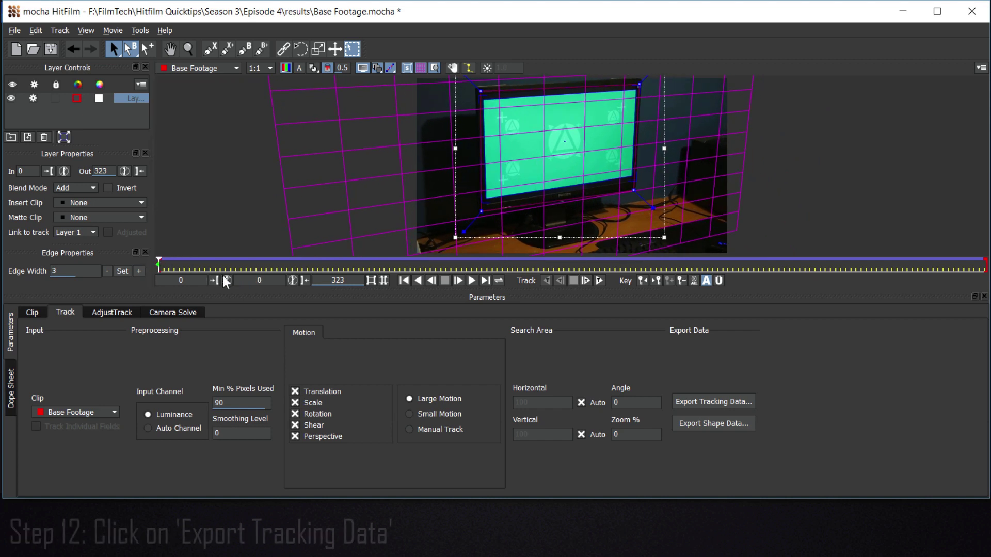
# - Export the tracking data in HitFilm Corner Pin [supports motion blur] format as Screen Replacement Corner Pin, and close mocha without saving the project
pyautogui.click(695, 401)
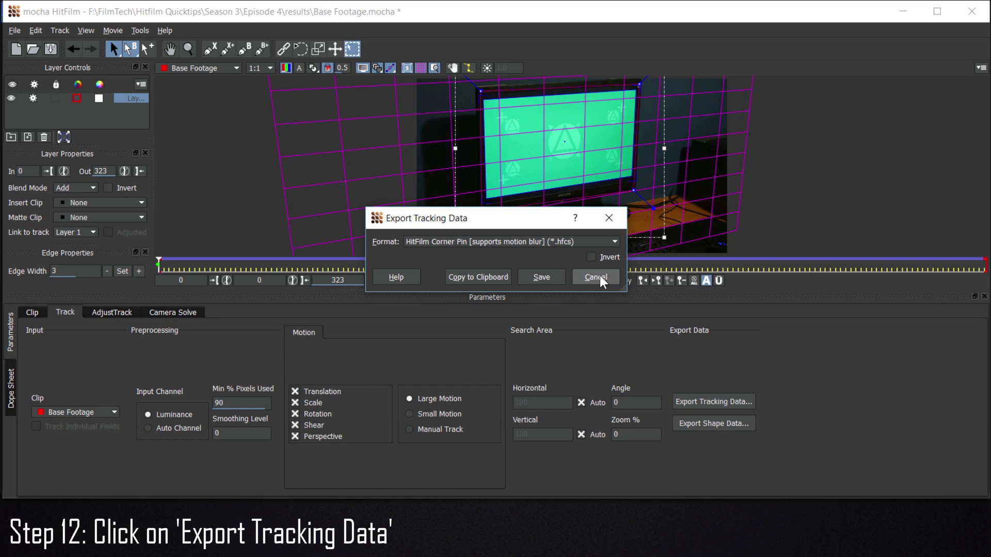
pyautogui.click(559, 243)
pyautogui.click(541, 241)
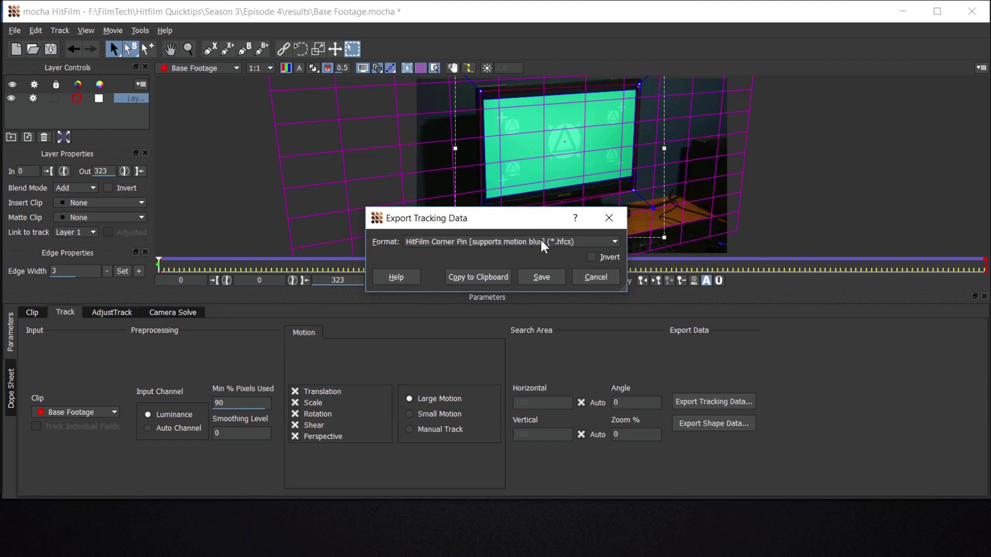
pyautogui.click(535, 277)
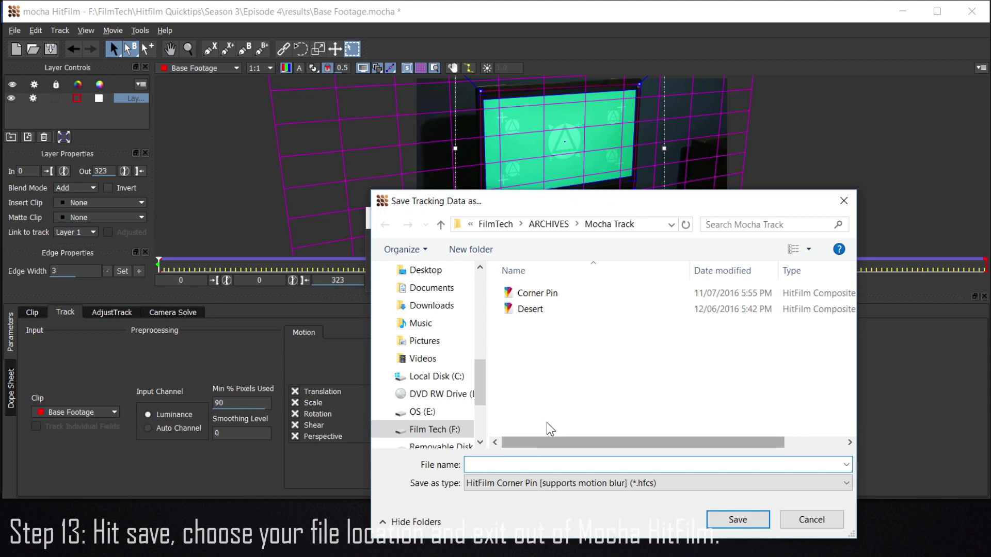
pyautogui.write('Screen Replacement Corner Pin')
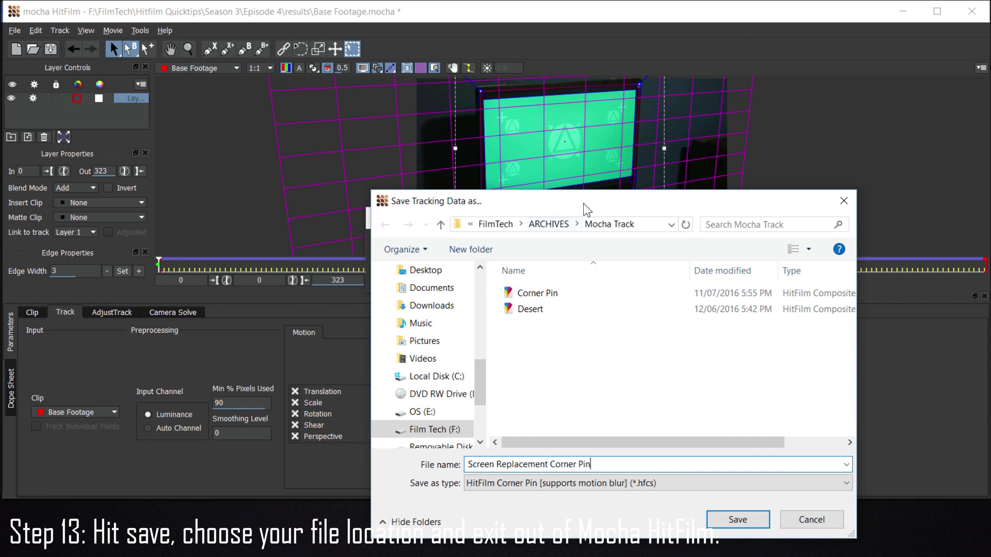
pyautogui.moveTo(583, 204); pyautogui.dragTo(456, 135)
pyautogui.click(614, 454)
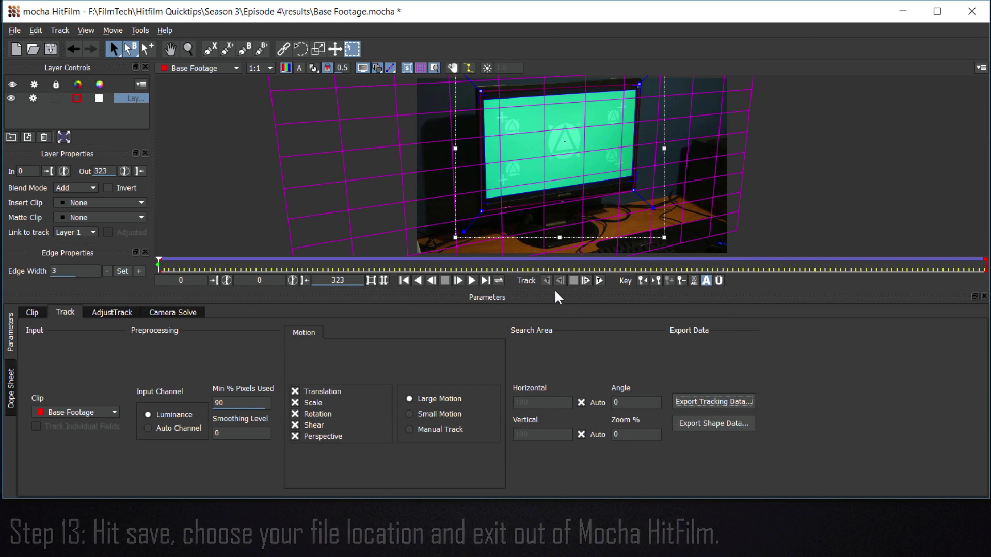
pyautogui.click(971, 14)
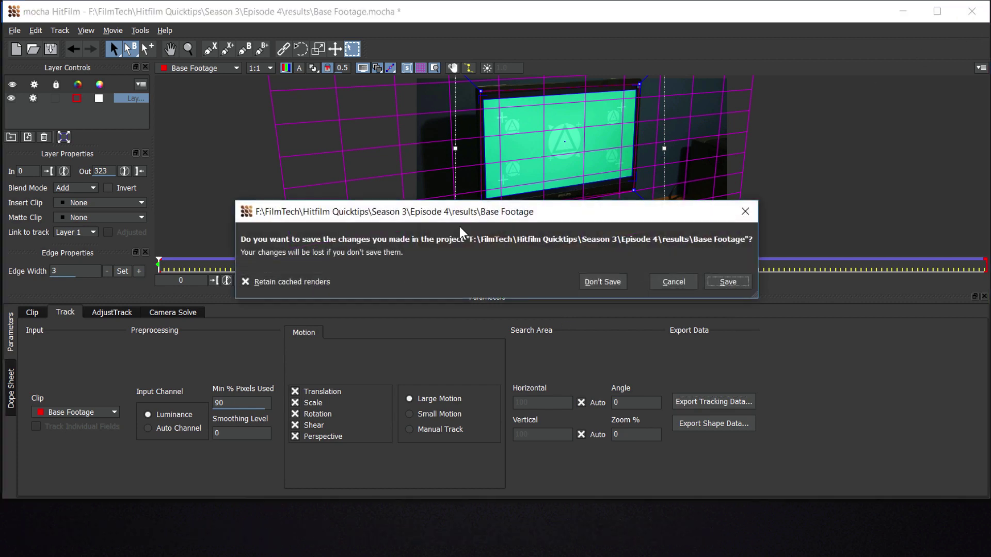
pyautogui.click(600, 279)
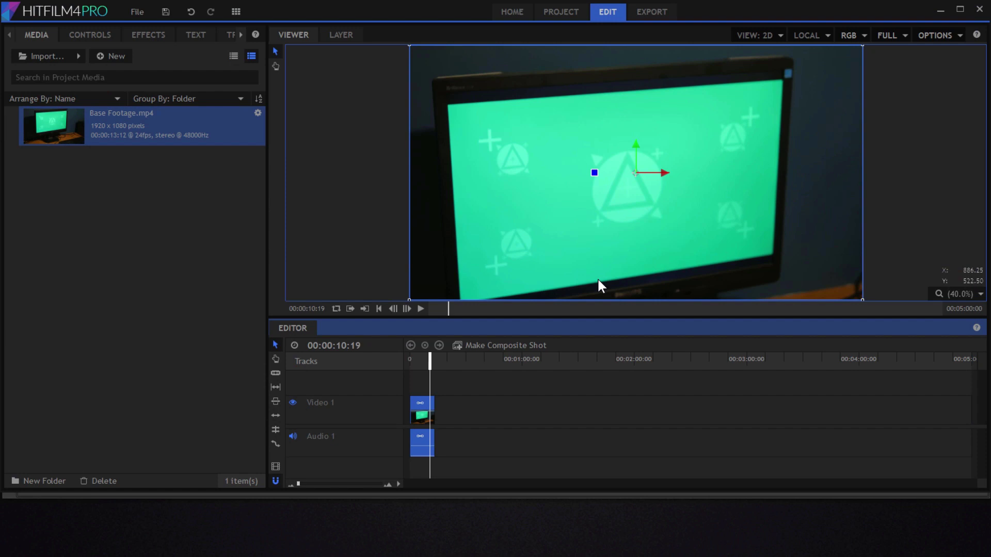
# - Import the composite shot Screen Replacement Corner Pin from the ARCHIVES > Mocha Track folder into HitFilm
pyautogui.click(78, 56)
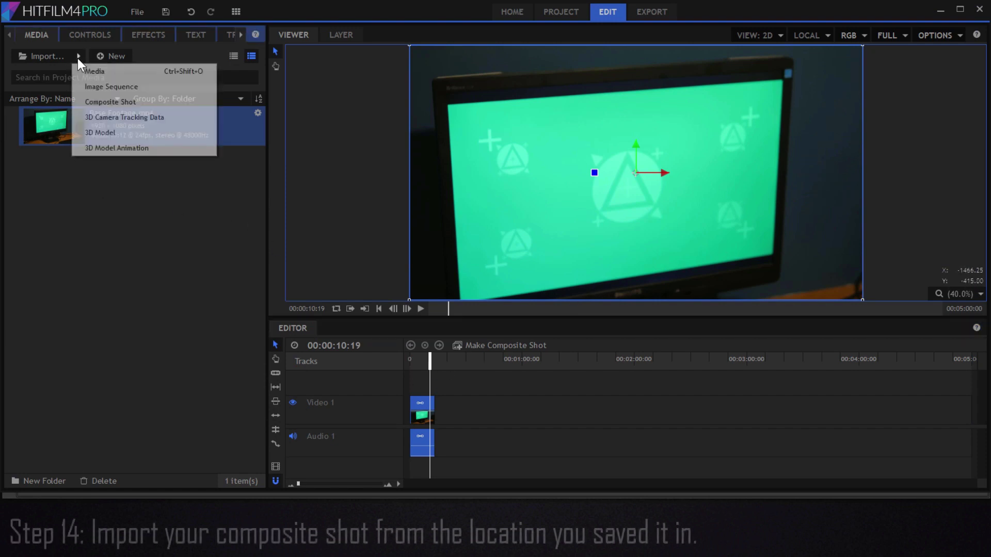
pyautogui.click(116, 104)
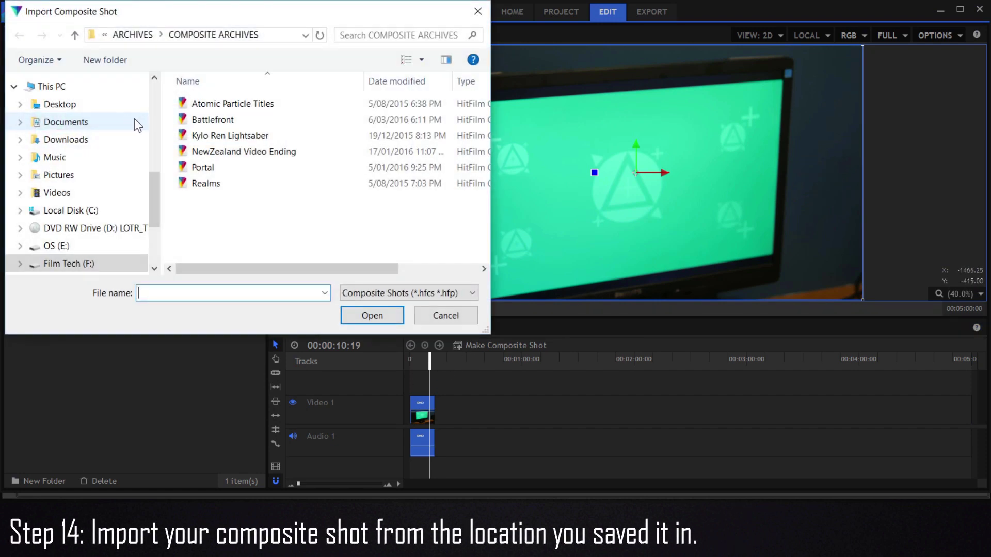
pyautogui.click(150, 34)
pyautogui.scroll(-1, 235, 155)
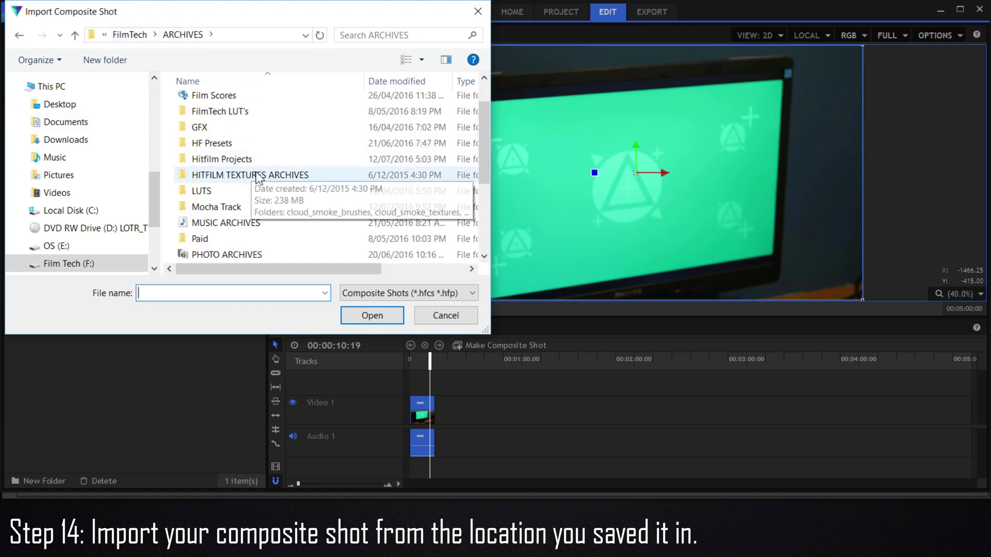
pyautogui.doubleClick(222, 207)
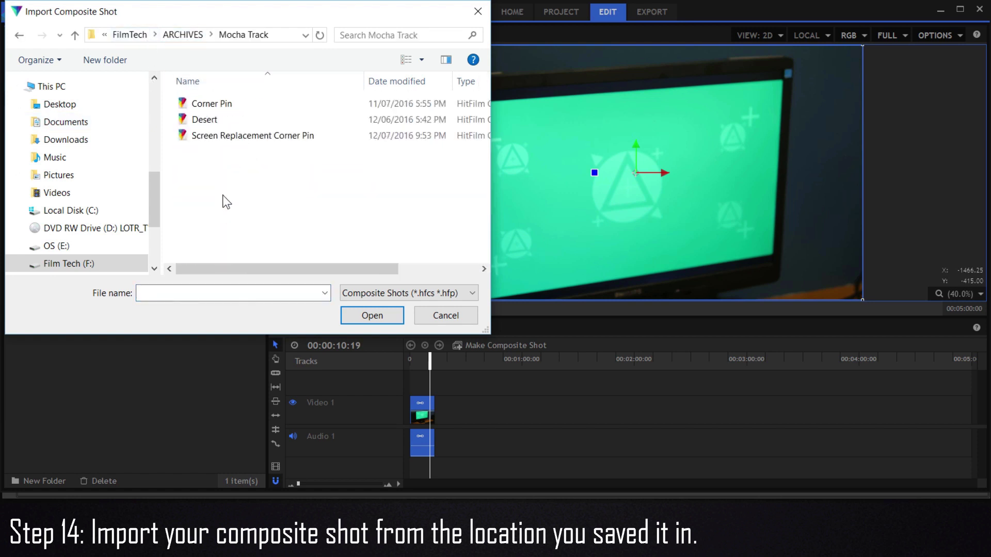
pyautogui.doubleClick(222, 137)
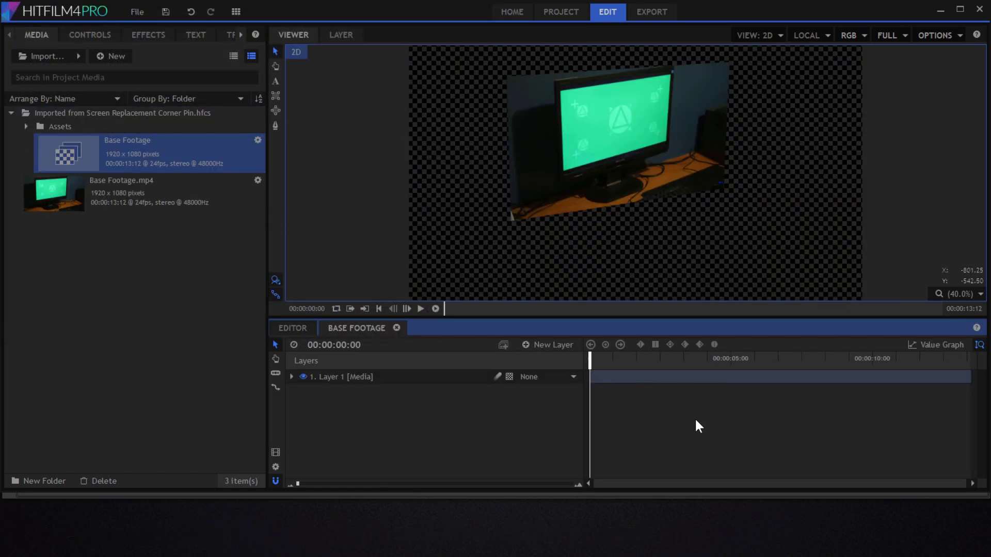
# - Add Base Footage.mp4 as a layer beneath Layer 1 in the Base Footage composite shot
pyautogui.moveTo(590, 358); pyautogui.dragTo(501, 369)
pyautogui.moveTo(117, 199); pyautogui.dragTo(398, 404)
pyautogui.moveTo(590, 360); pyautogui.dragTo(511, 364)
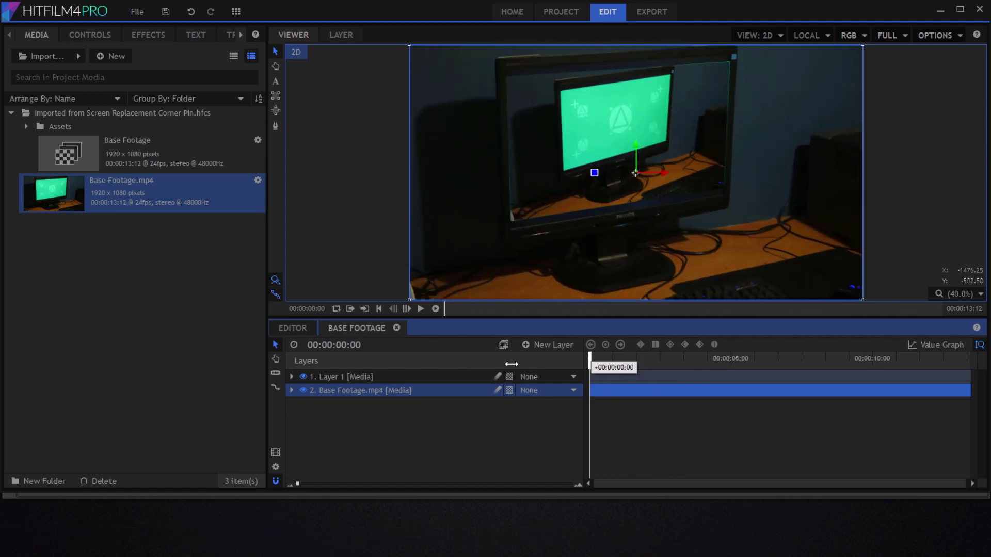
# - Convert Layer 1 of the Base Footage composite shot into its own composite shot
pyautogui.click(402, 379)
pyautogui.rightClick(401, 379)
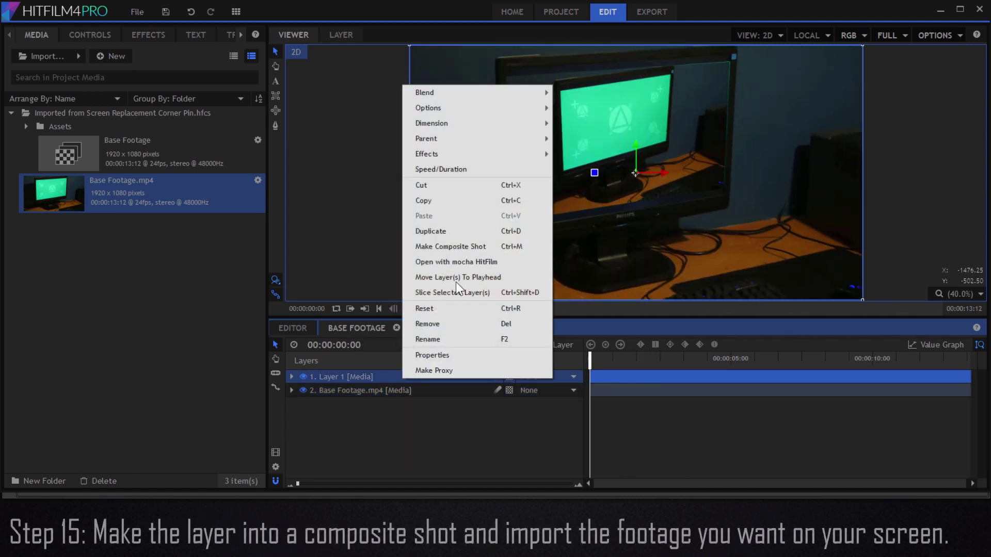
pyautogui.click(450, 248)
pyautogui.click(578, 278)
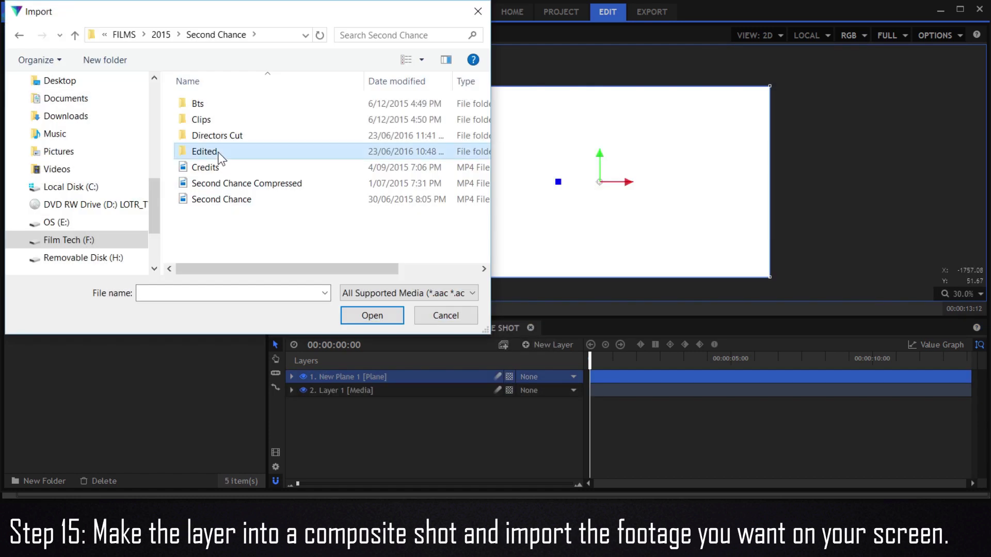
# - Import Rough Cut 2 from the Second Chance > Edited folder into Layer 1 Composite Shot and delete the New Plane 1 layer
pyautogui.doubleClick(218, 152)
pyautogui.doubleClick(369, 130)
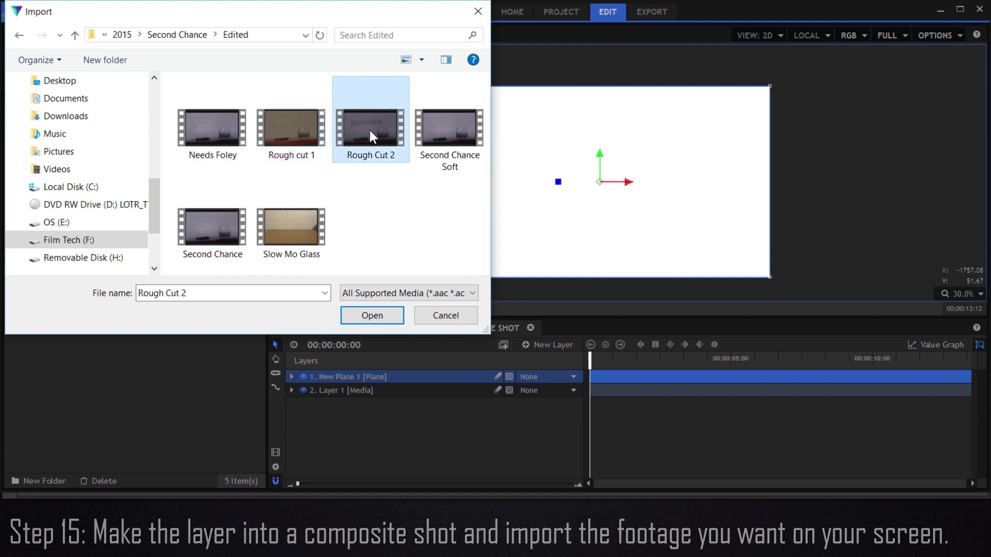
pyautogui.moveTo(160, 305); pyautogui.dragTo(395, 384)
pyautogui.click(393, 373)
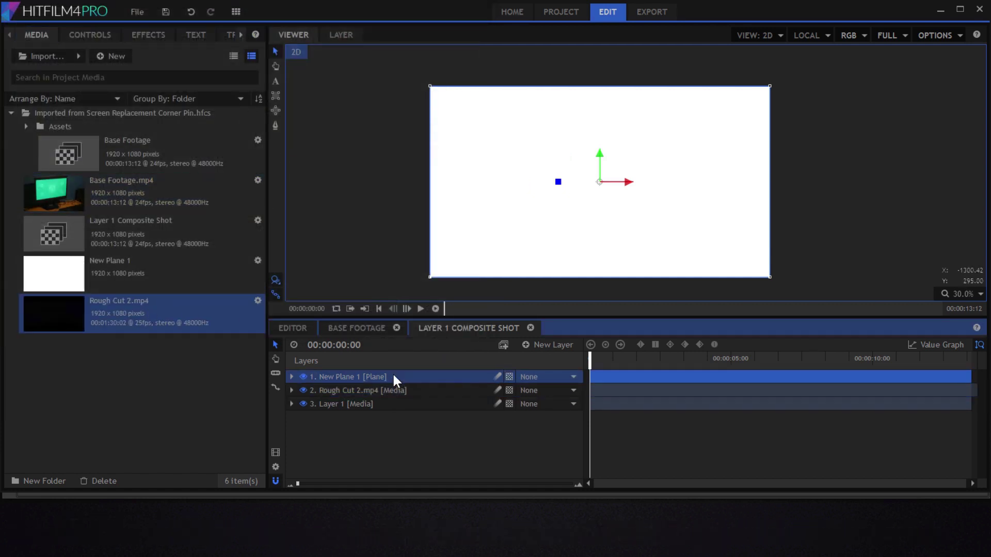
pyautogui.press('Delete')
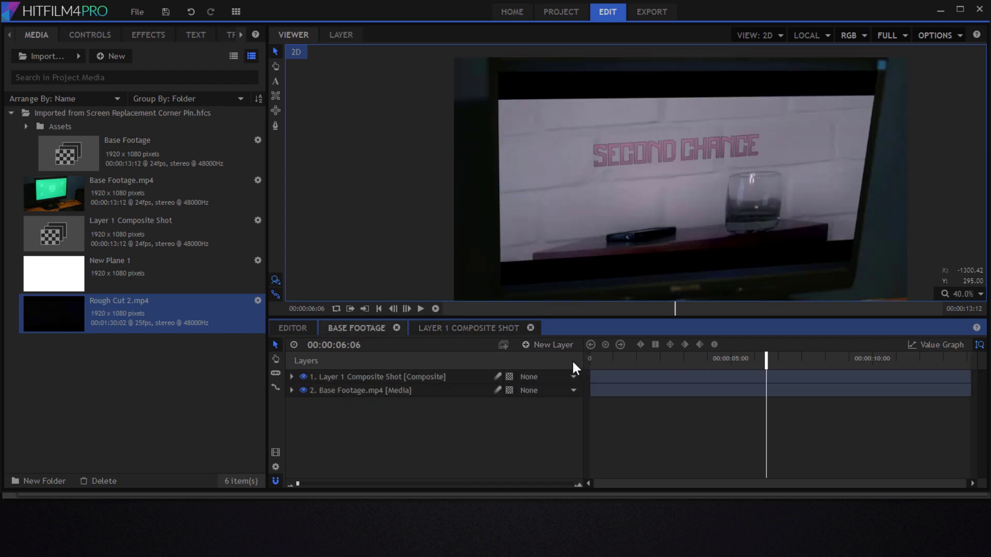
# - Scrub through the Base Footage composite shot to check the replaced screen content against the monitor's movement
pyautogui.scroll(-4, 651, 219)
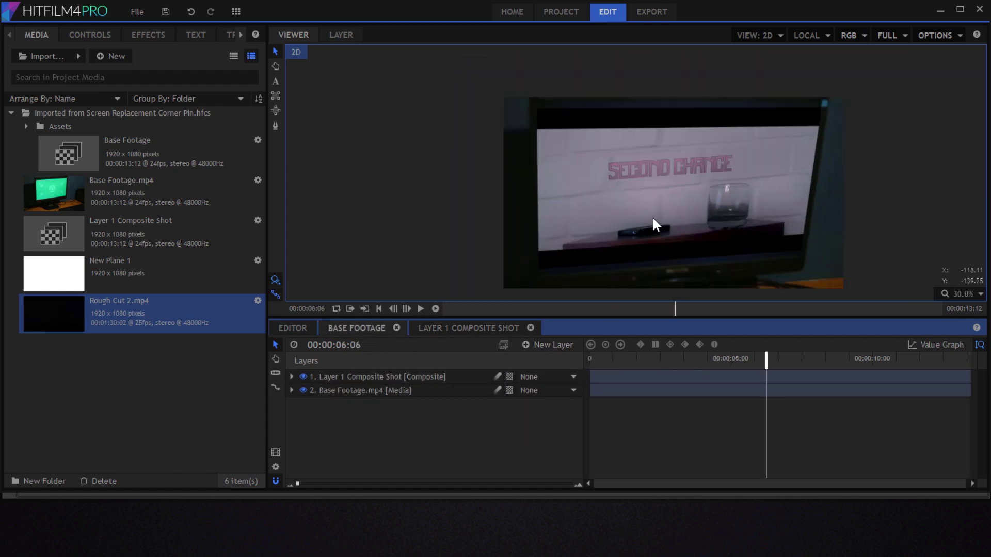
pyautogui.scroll(1, 651, 227)
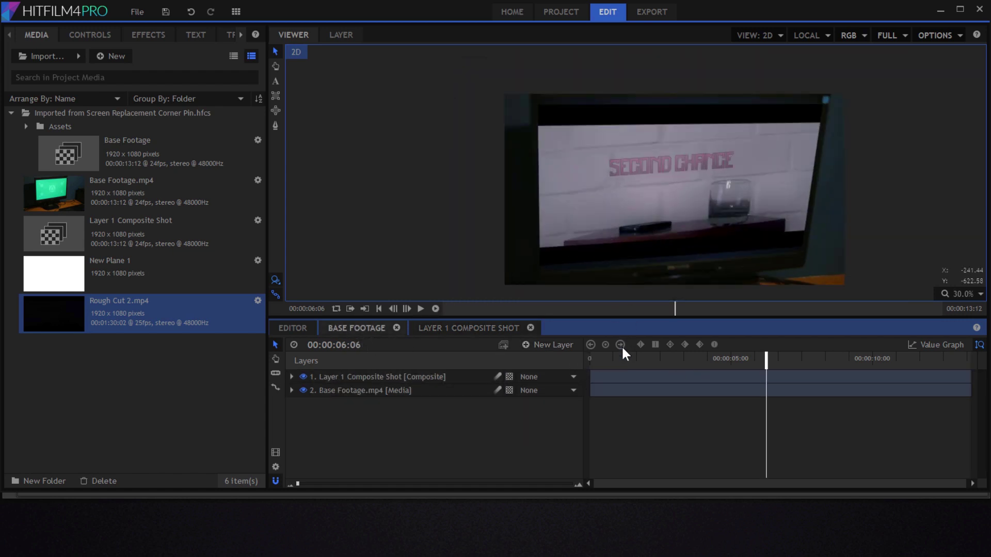
pyautogui.moveTo(606, 364); pyautogui.dragTo(603, 363)
pyautogui.moveTo(585, 359); pyautogui.dragTo(901, 381)
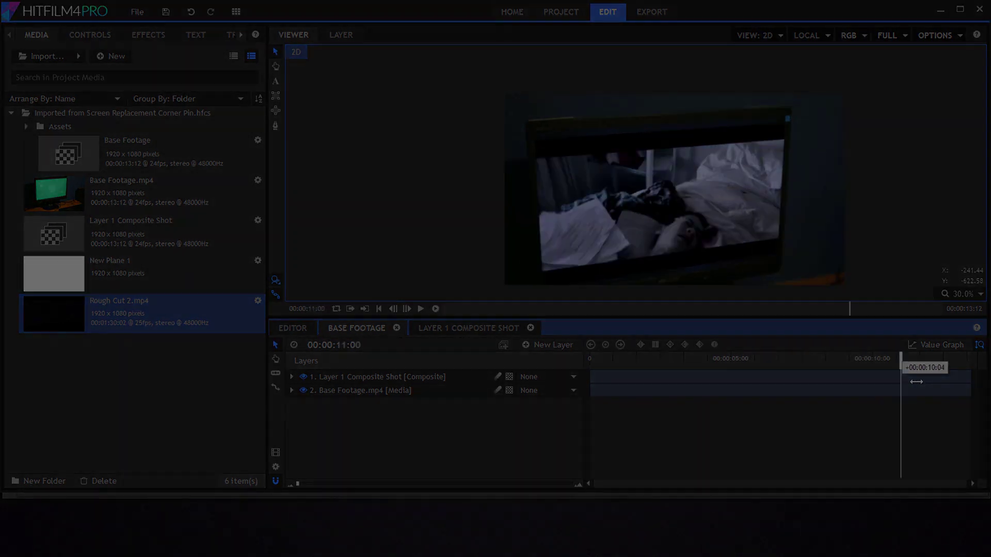